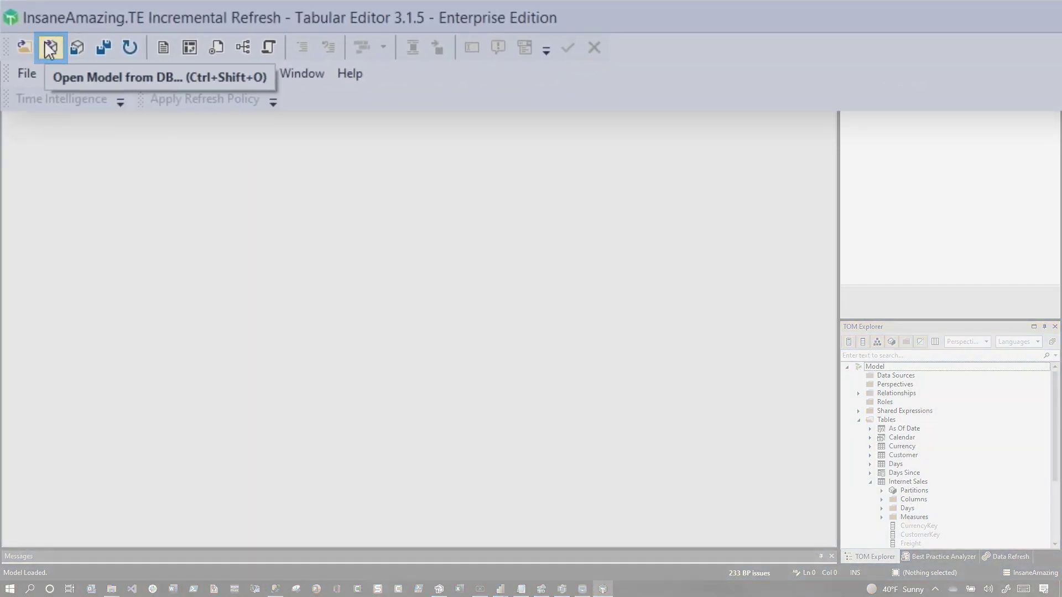
Bring up the Load Model from Database dialog, then cancel out of it
left_click(55, 52)
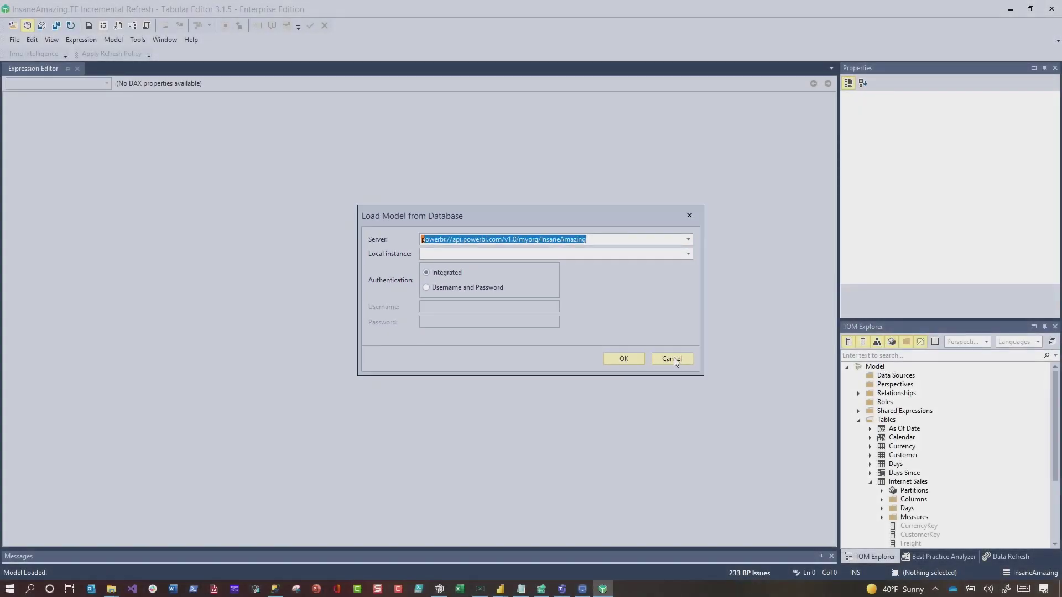
left_click(674, 358)
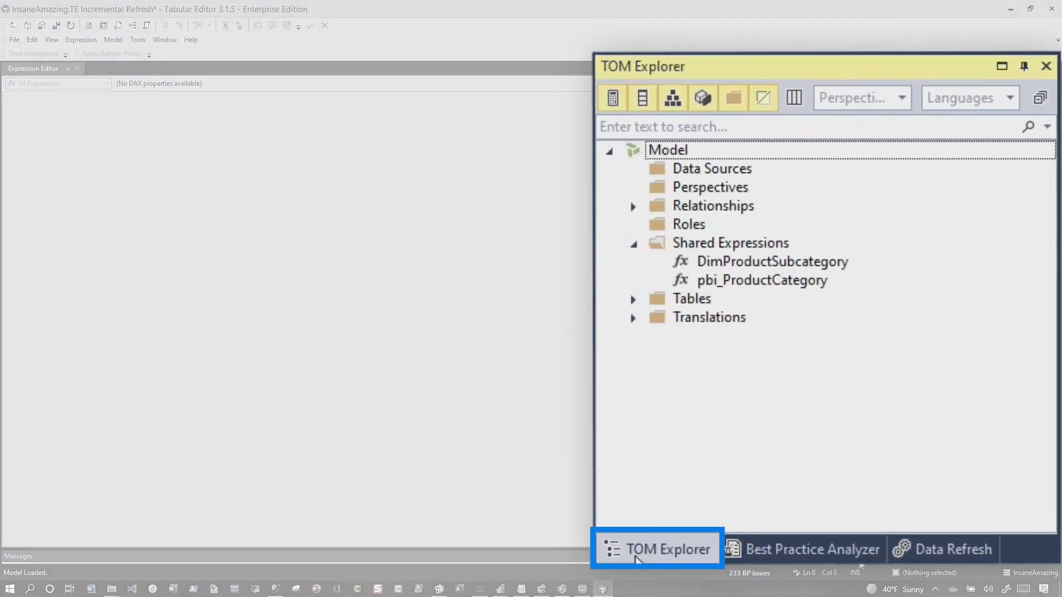
Create a new shared expression named RangeStart
right_click(765, 242)
left_click(715, 261)
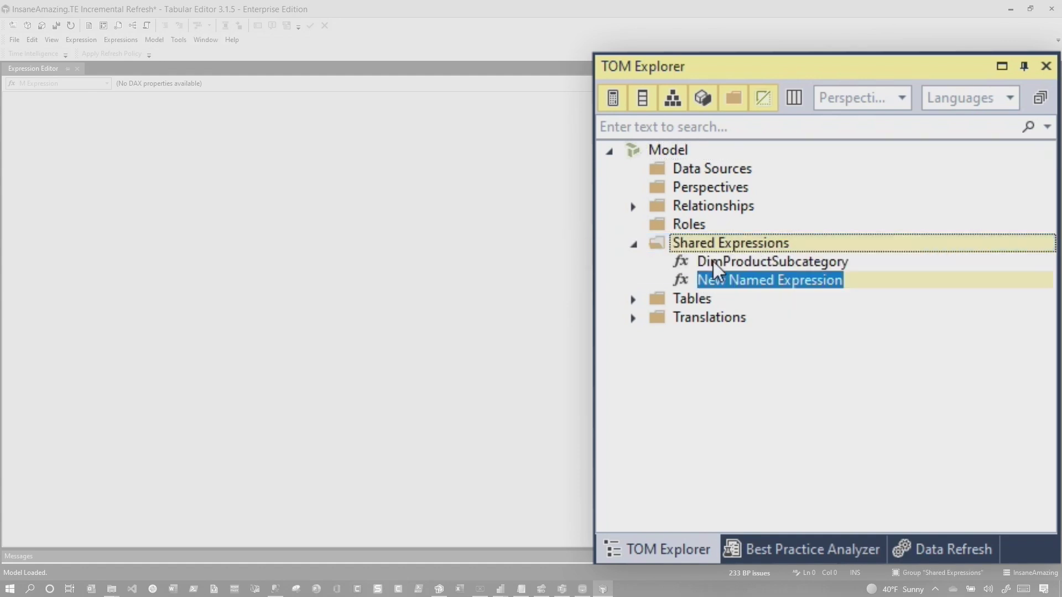
key("BackSpace")
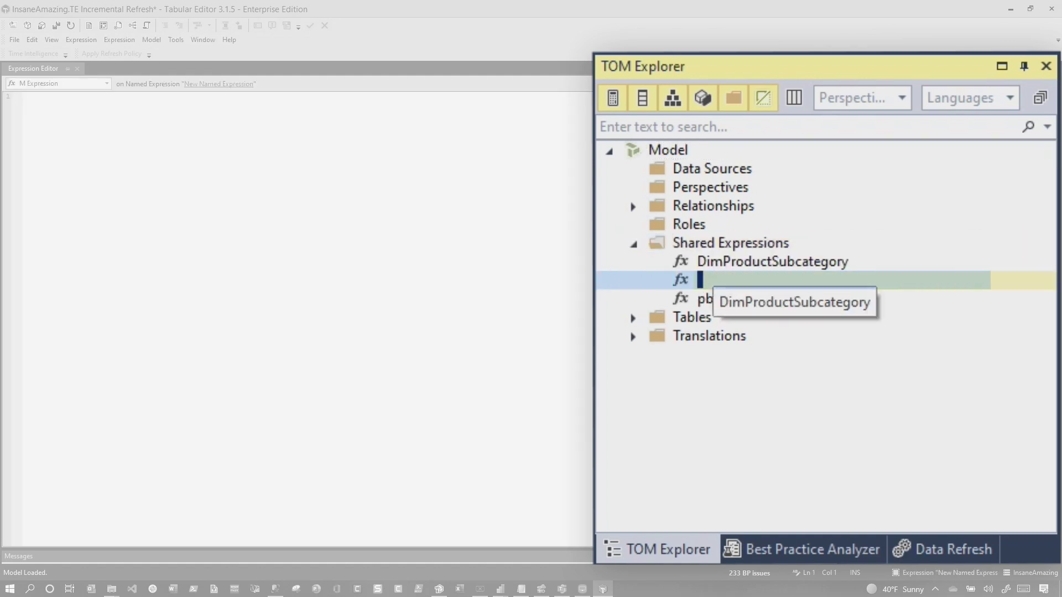
type("RangeStart")
key("Return")
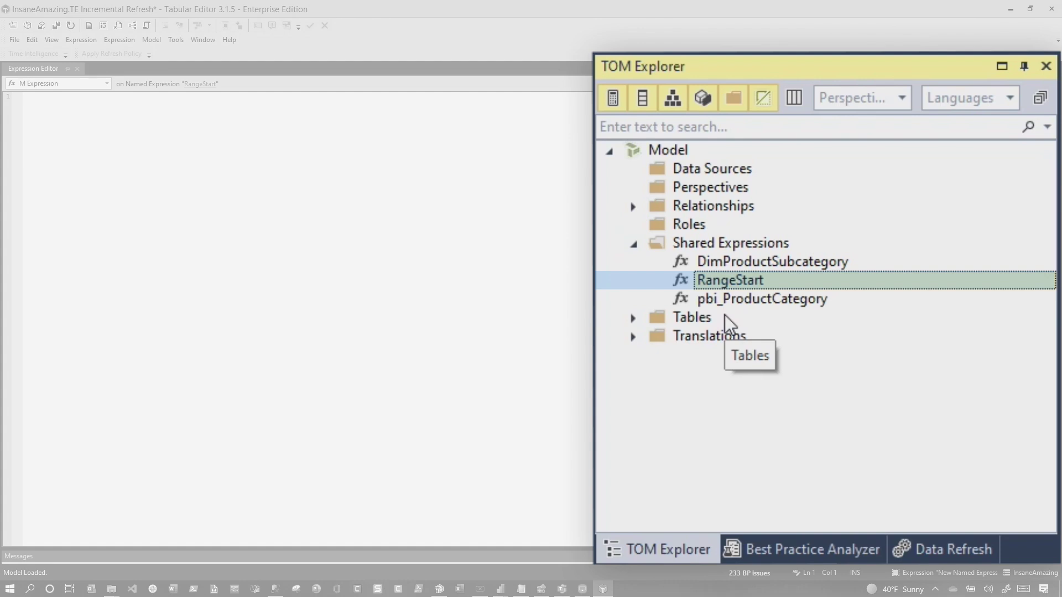
left_click(724, 283)
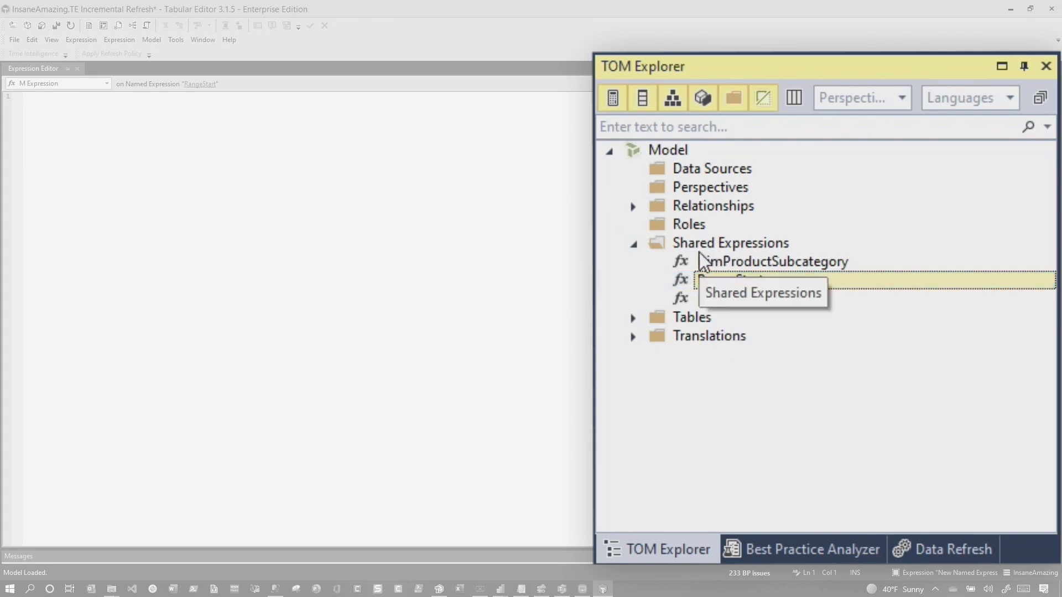
Add a second shared expression, RangeEnd, and begin RangeStart's '#datetime(' expression
right_click(701, 251)
left_click(599, 252)
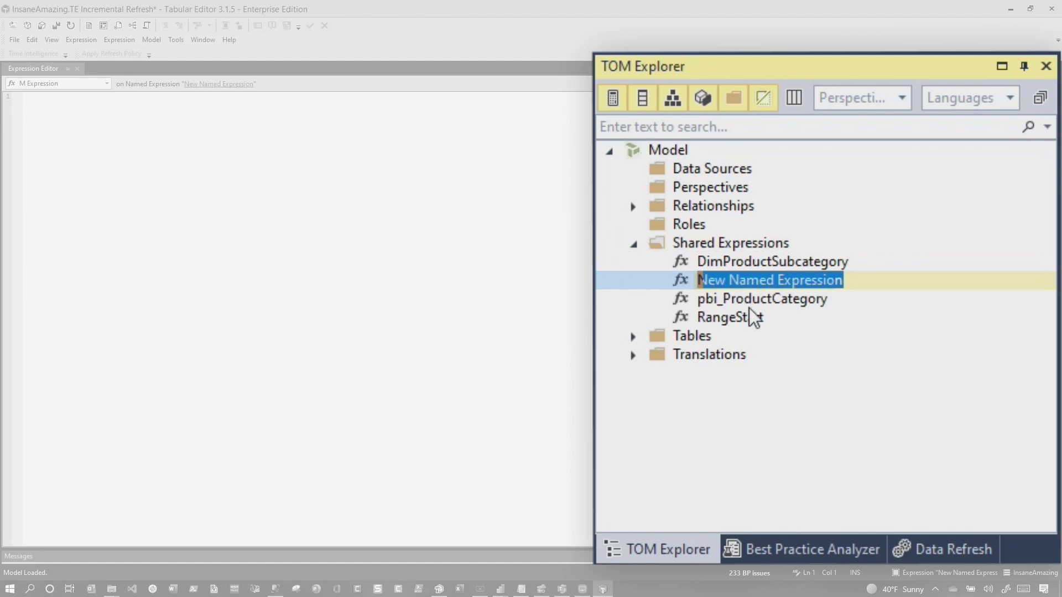
type("RangeEnd")
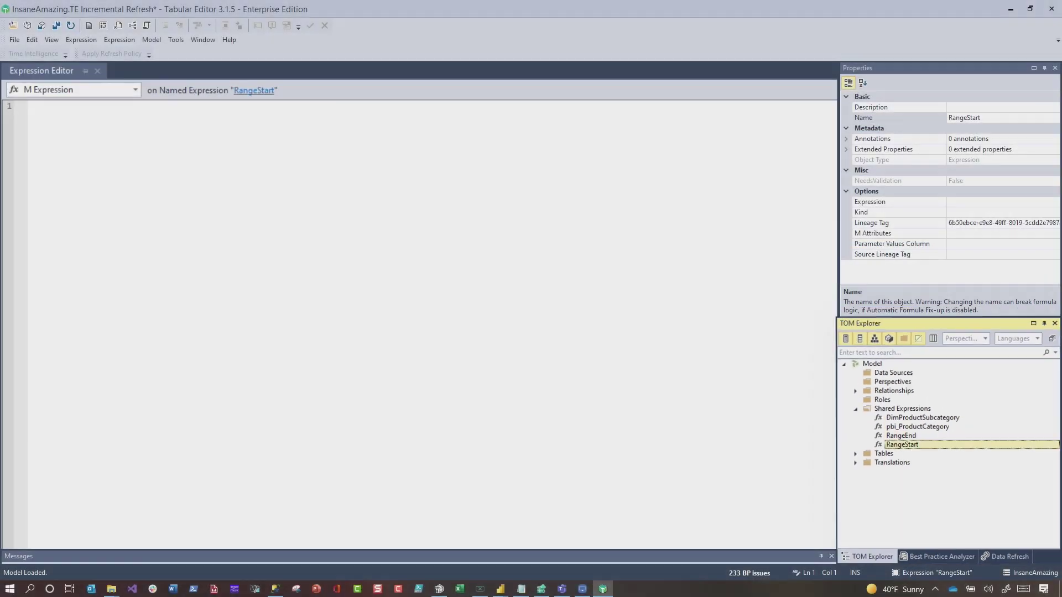
left_click(372, 351)
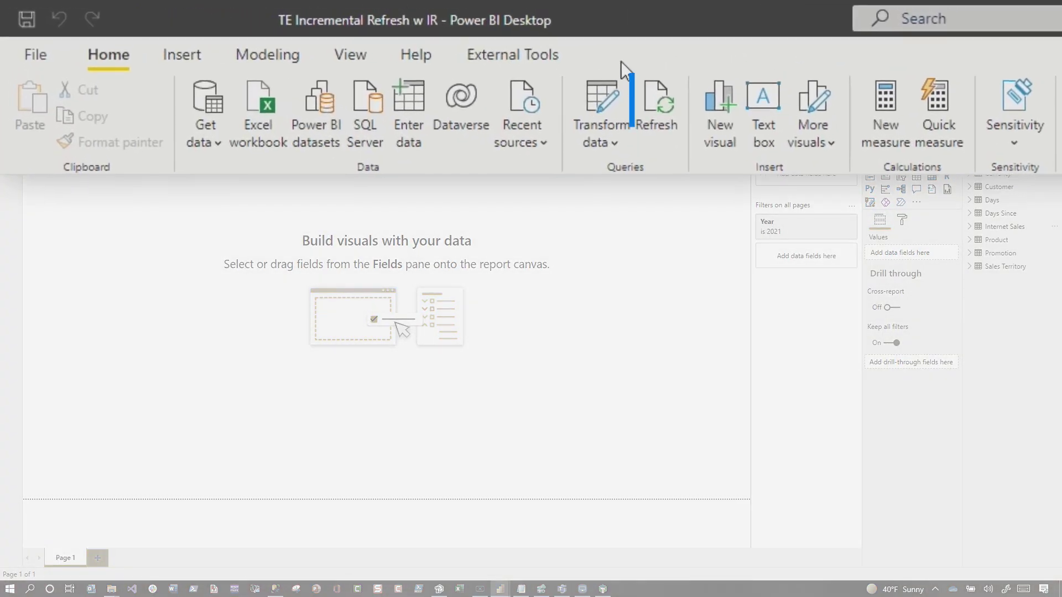
Select all of the RangeStart parameter's M code in Power Query's Advanced Editor
left_click(448, 93)
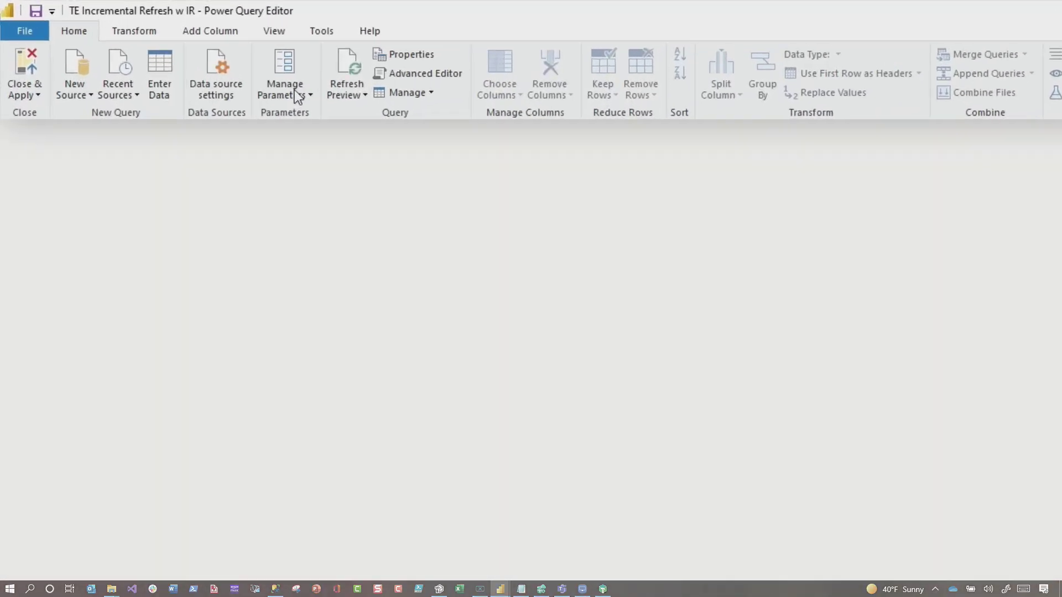
left_click(395, 122)
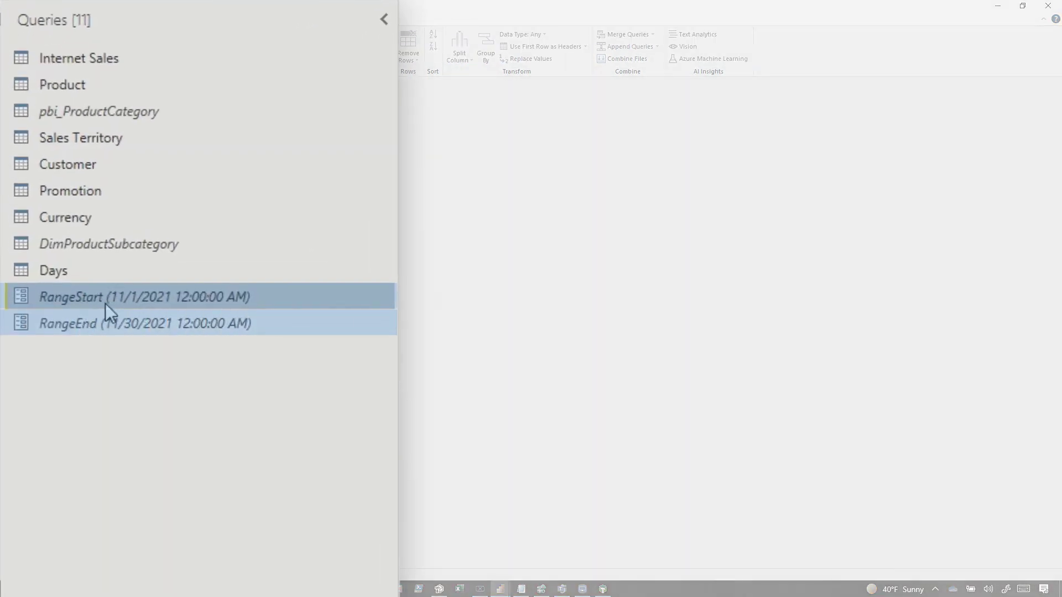
right_click(105, 300)
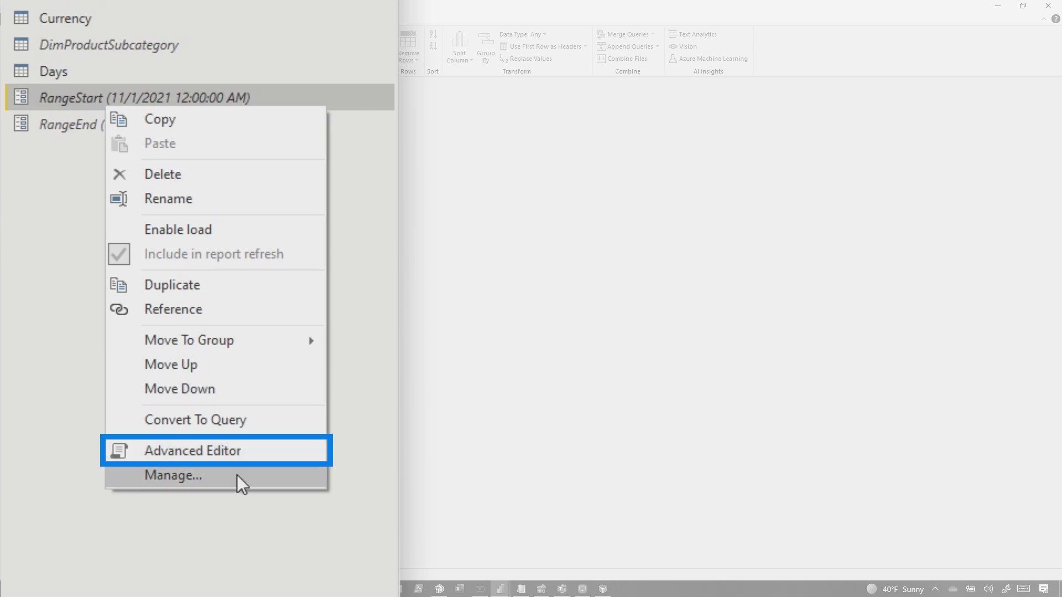
left_click(237, 454)
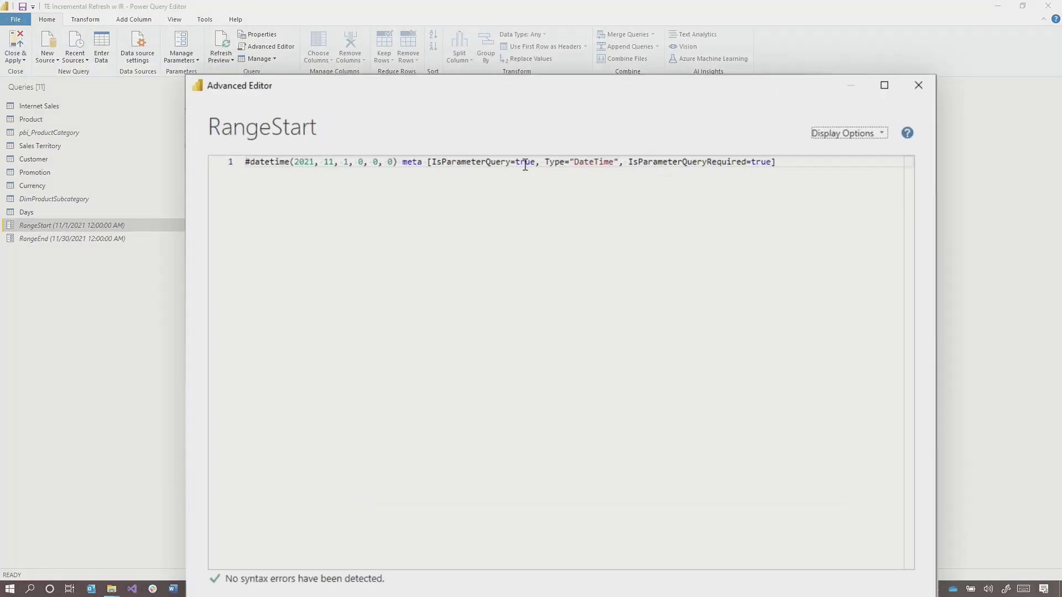
key("ctrl+a")
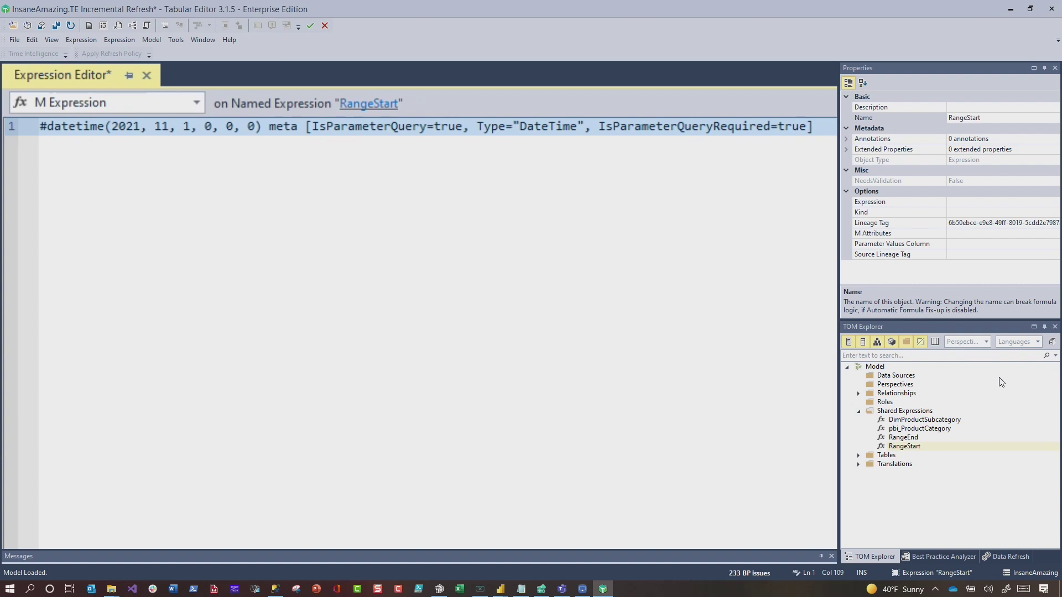
Give RangeEnd its 30 November 2021 datetime parameter expression
left_click(759, 301)
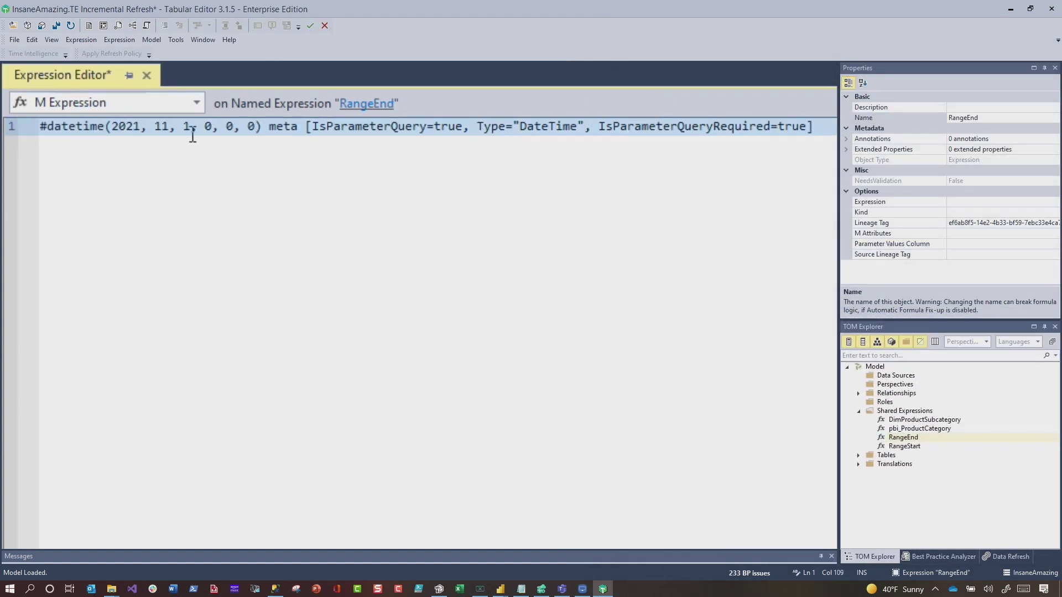
left_click(910, 448)
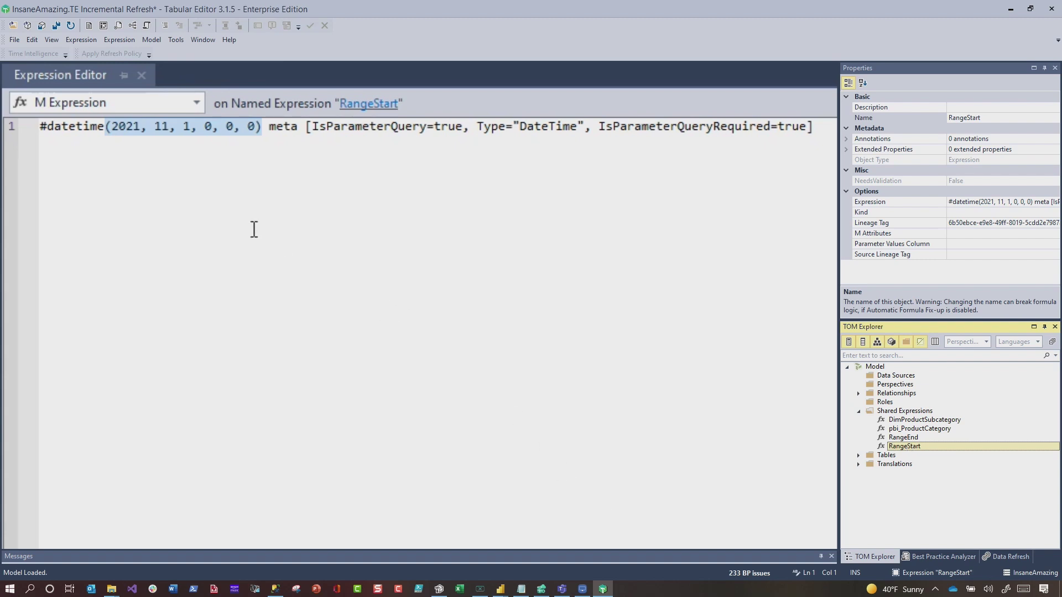
left_click(909, 436)
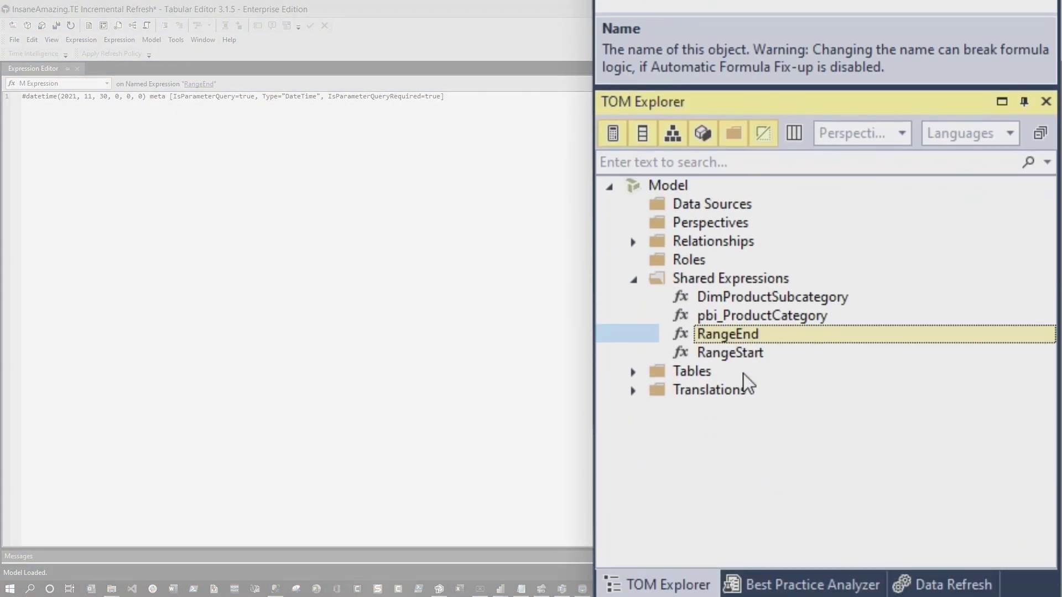
Set the Kind of both RangeStart and RangeEnd to M, then collapse Shared Expressions
left_click(739, 354, "ctrl")
left_click(830, 317)
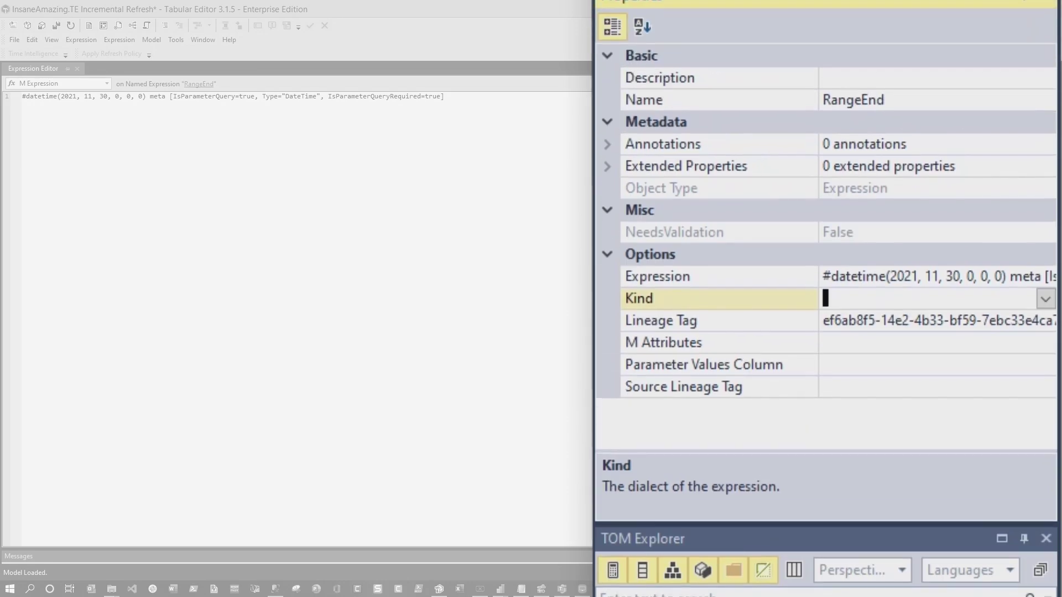
left_click(829, 317)
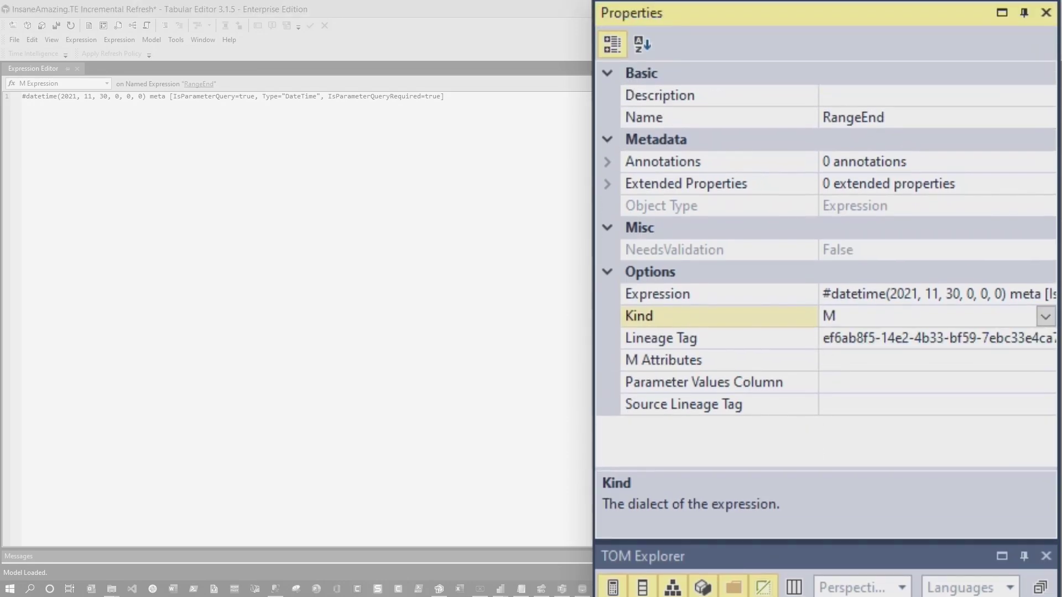
left_click(1046, 320)
left_click(730, 279)
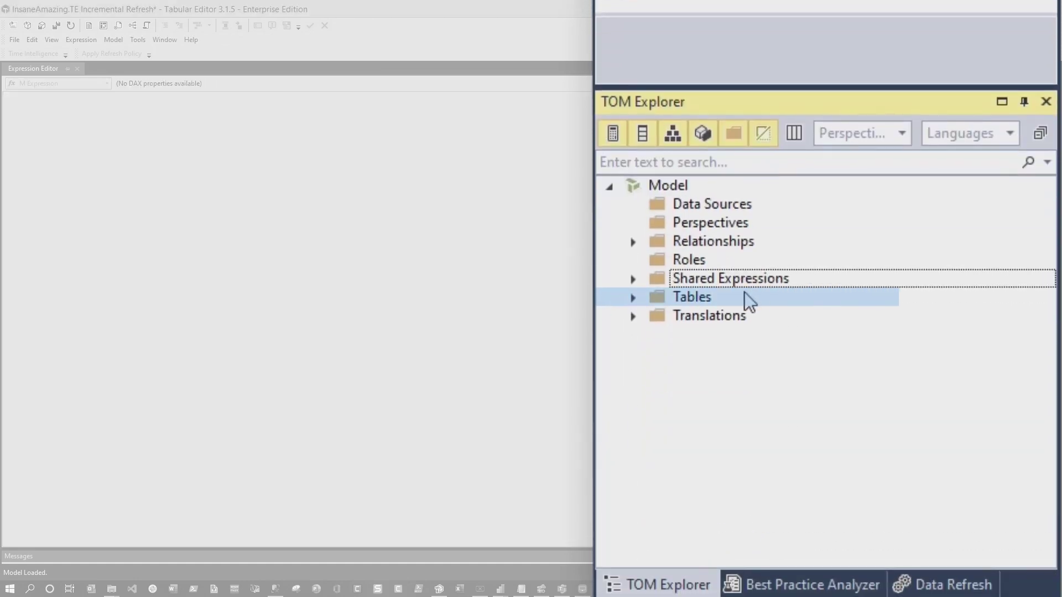
Enable the incremental refresh policy on the Internet Sales table
left_click(632, 297)
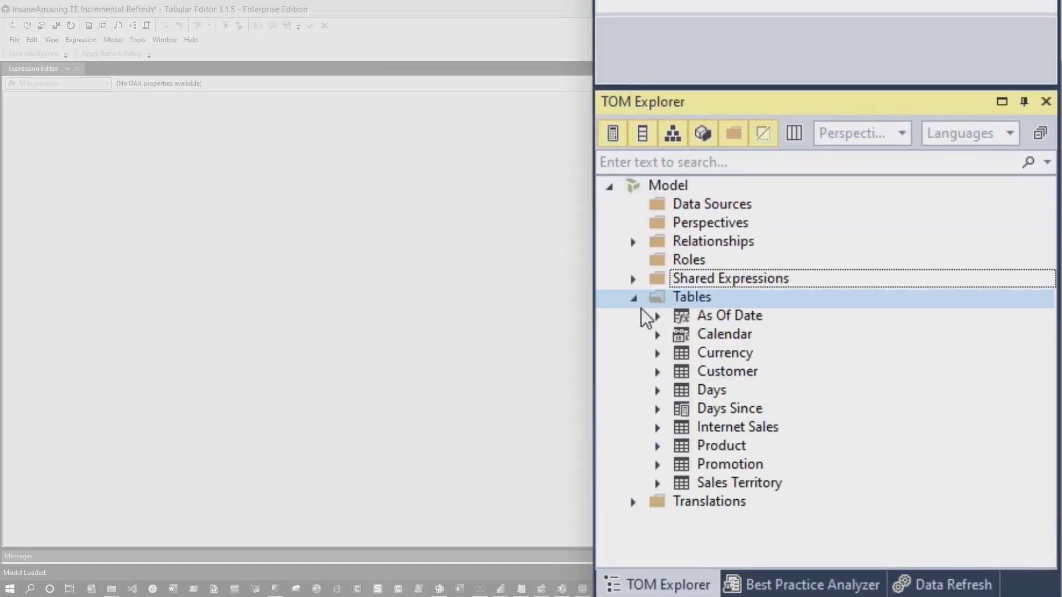
left_click(703, 430)
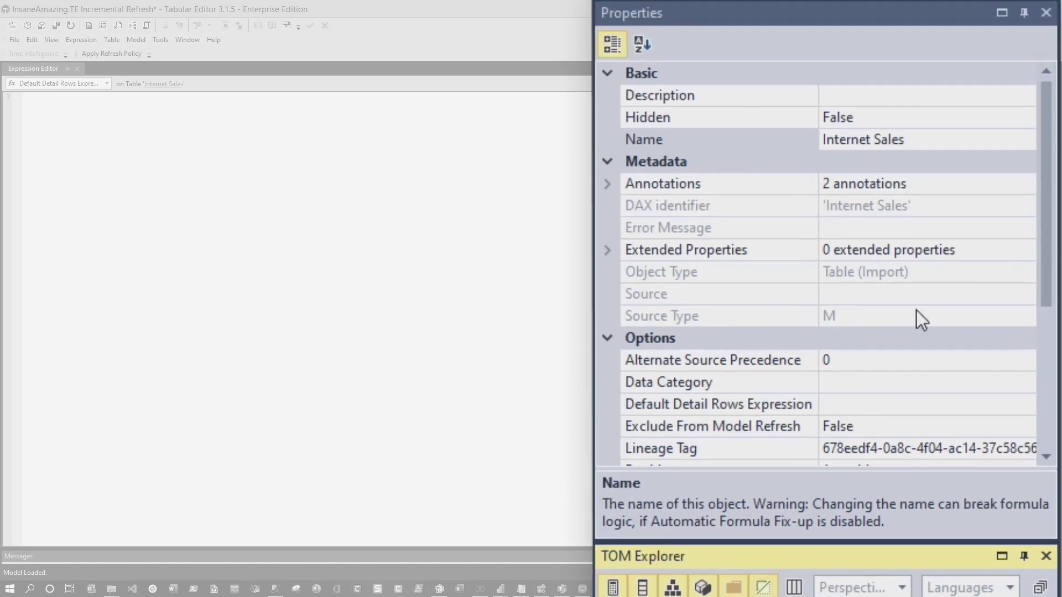
scroll(1042, 251, "down", 4)
scroll(1022, 395, "down", 1)
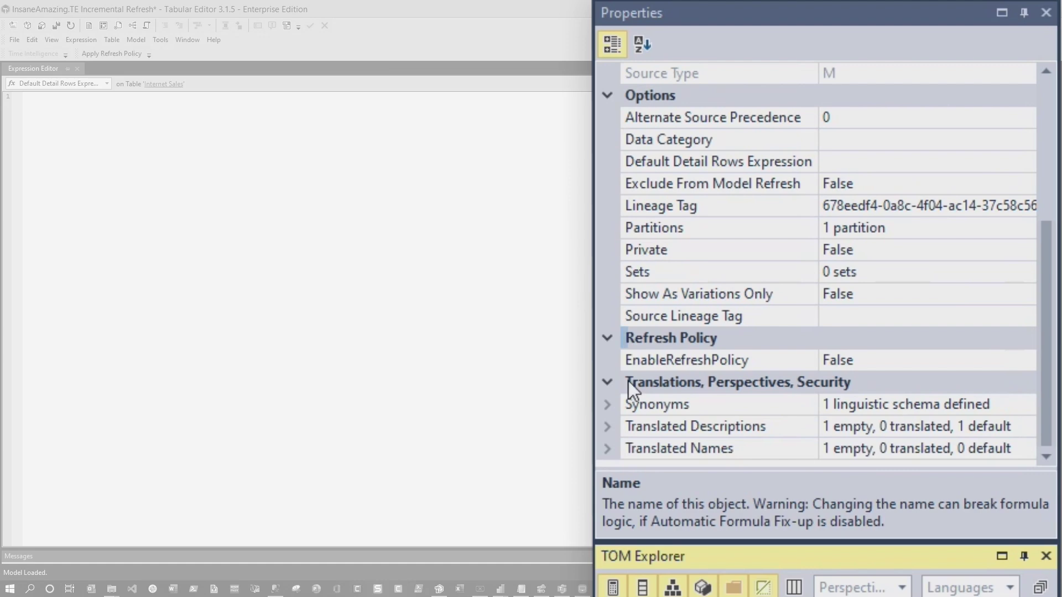
left_click(944, 366)
left_click(1028, 360)
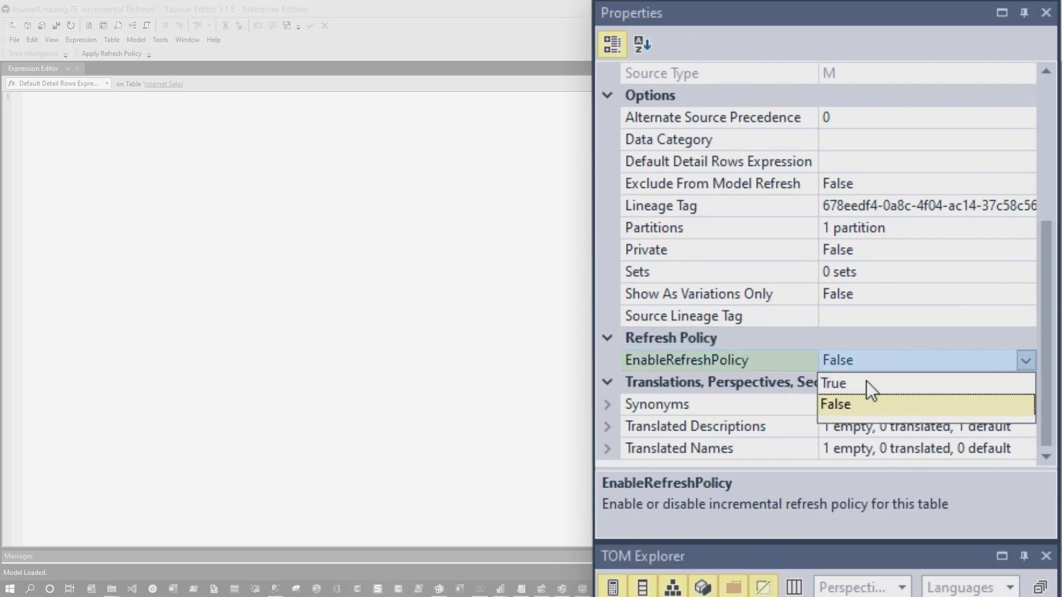
left_click(848, 382)
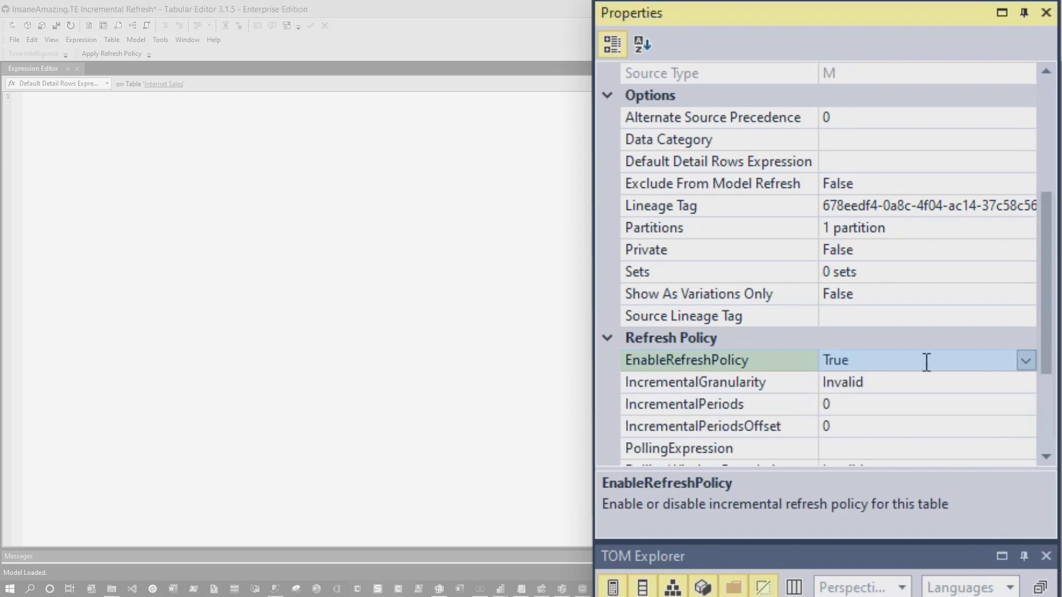
scroll(1031, 429, "down", 3)
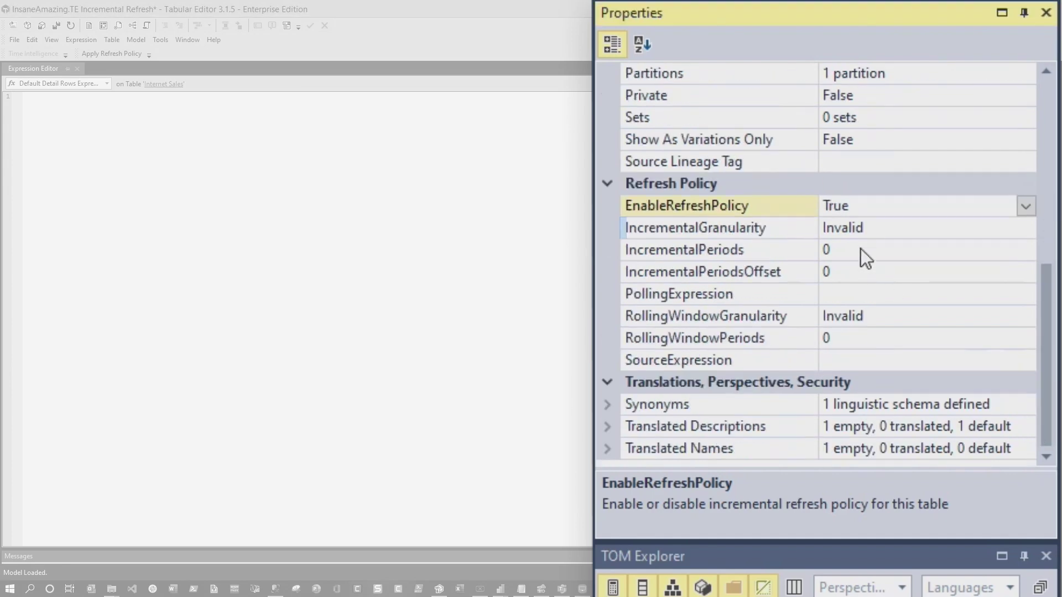
Set incremental granularity to Year with 1 incremental period
left_click(894, 227)
left_click(1027, 226)
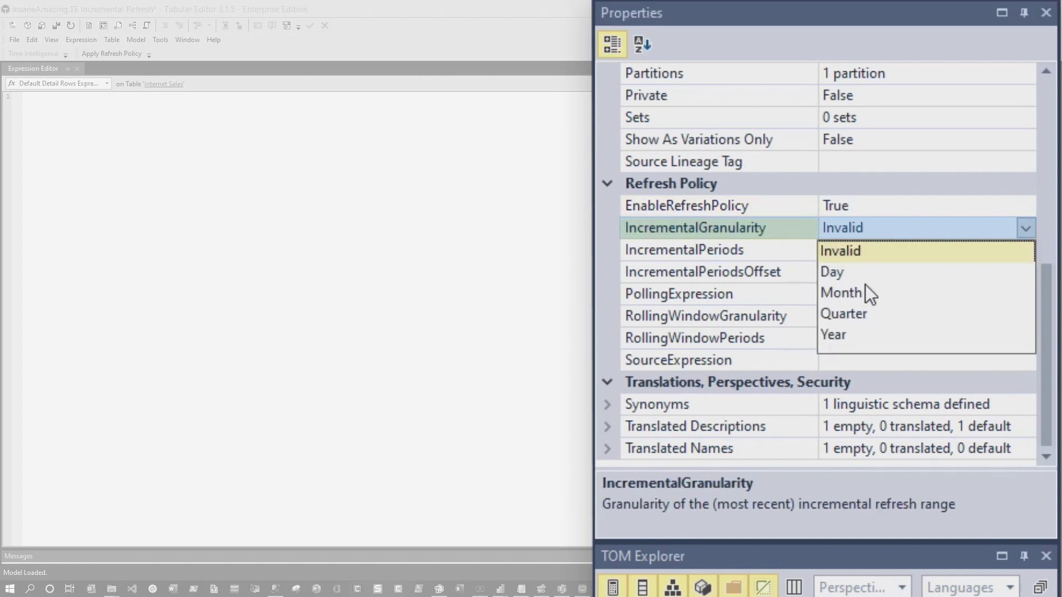
left_click(841, 335)
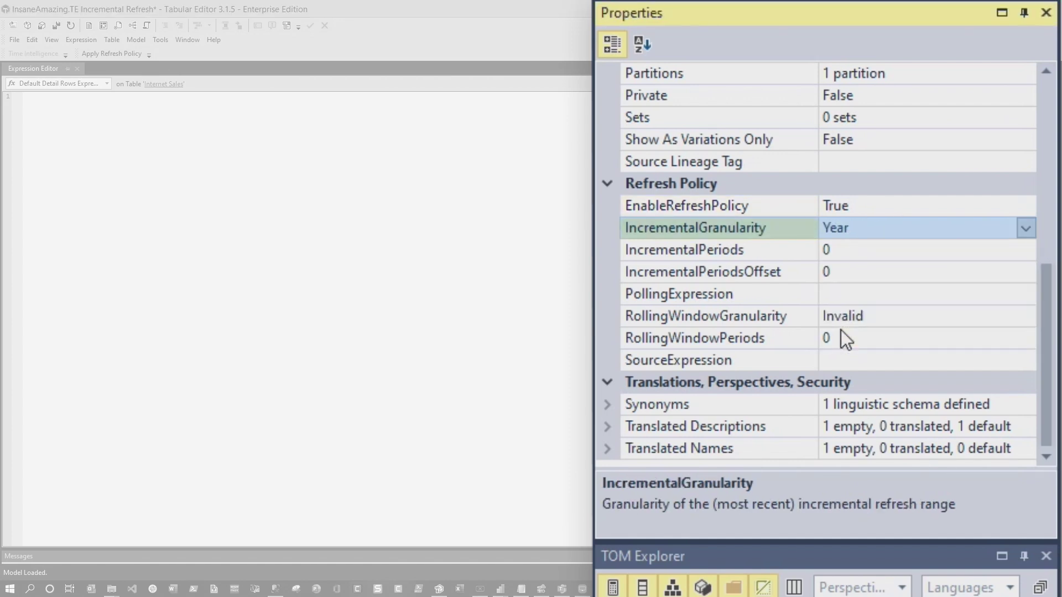
left_click(841, 249)
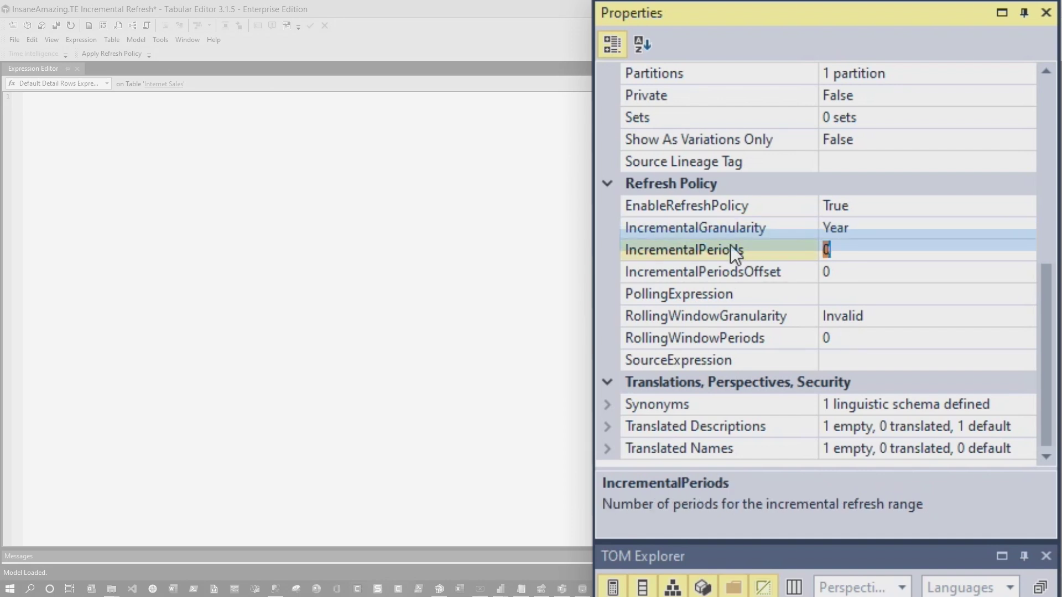
type("1")
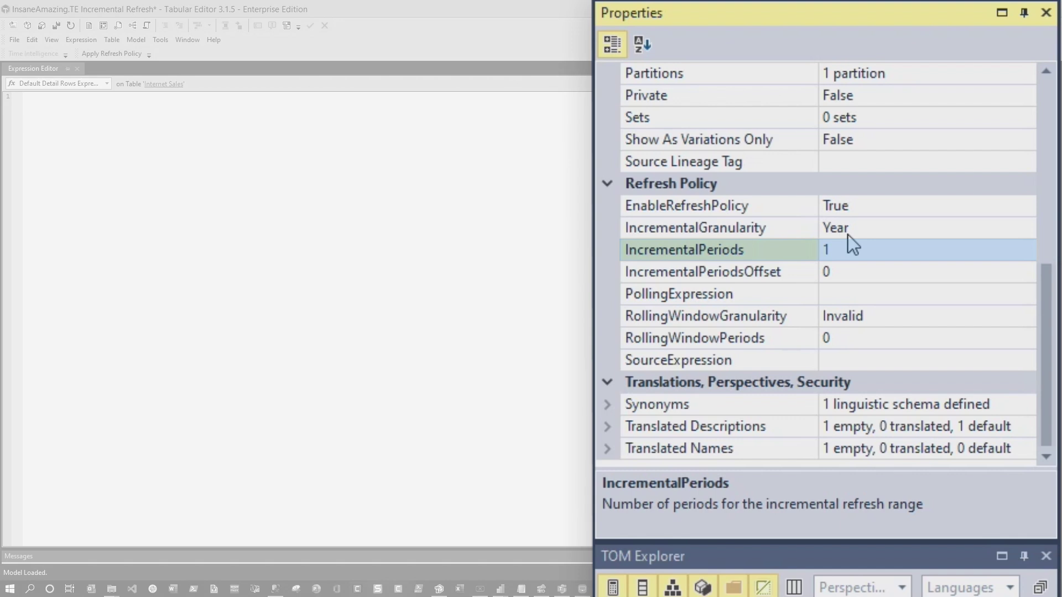
Set the rolling window to Year granularity with 10 periods
left_click(869, 317)
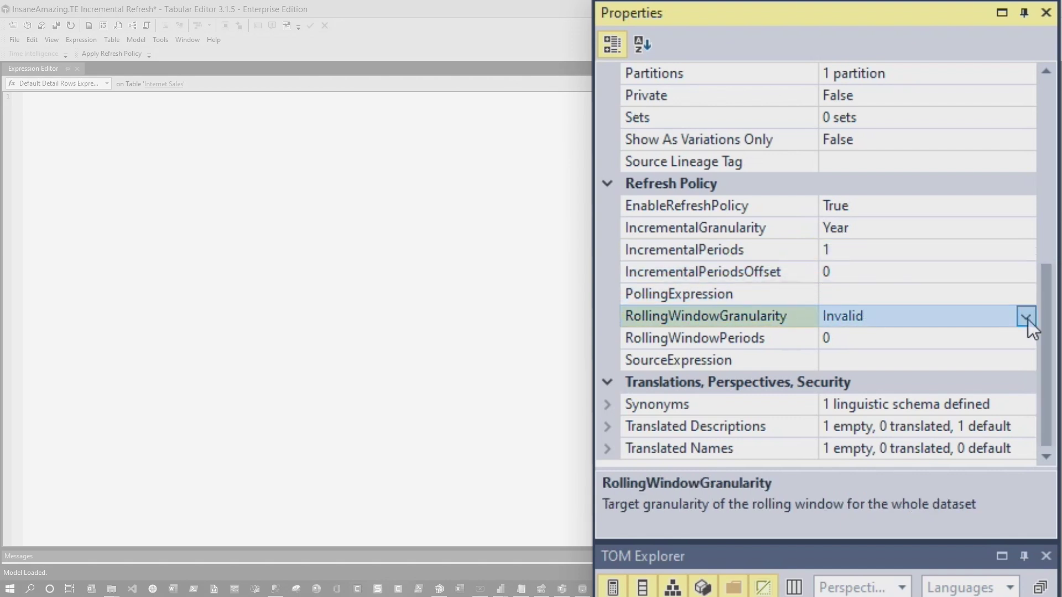
left_click(1026, 317)
left_click(848, 420)
left_click(884, 339)
type("10")
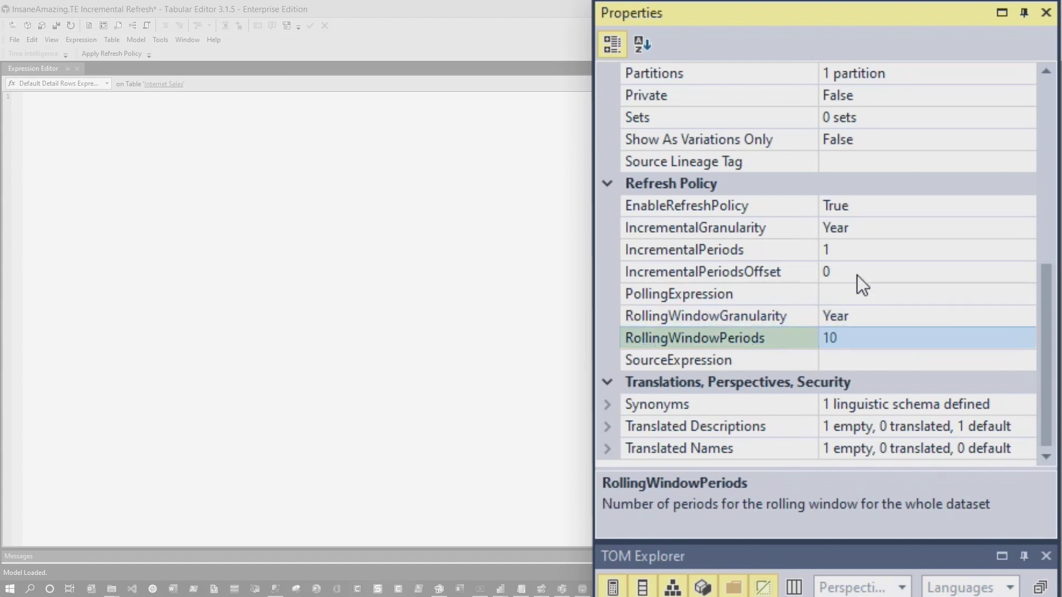
key("Return")
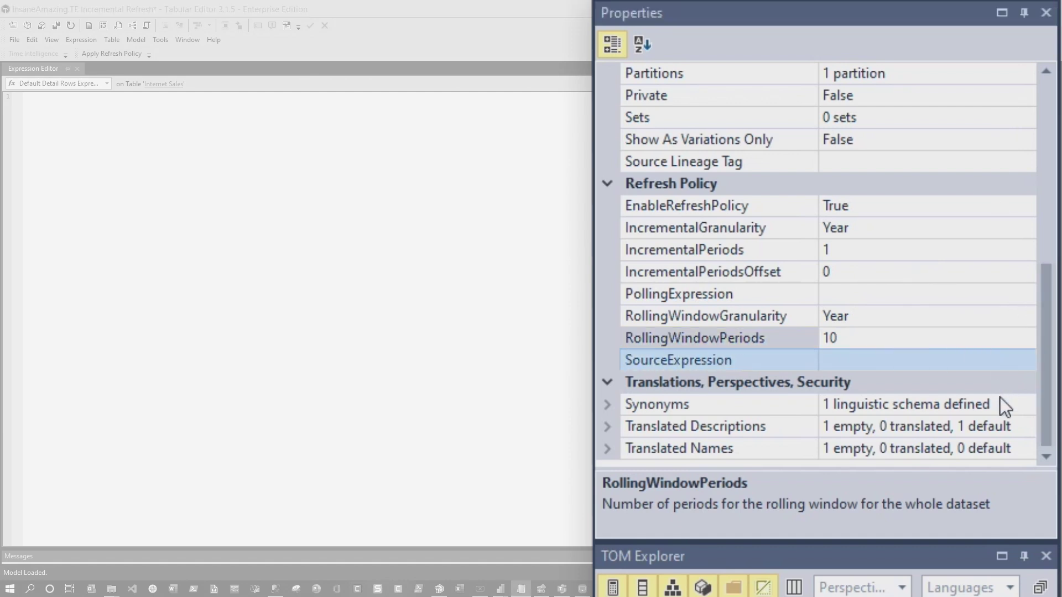
Paste the RangeStart/RangeEnd-filtered SQL M query into Internet Sales' source expression
left_click(1002, 360)
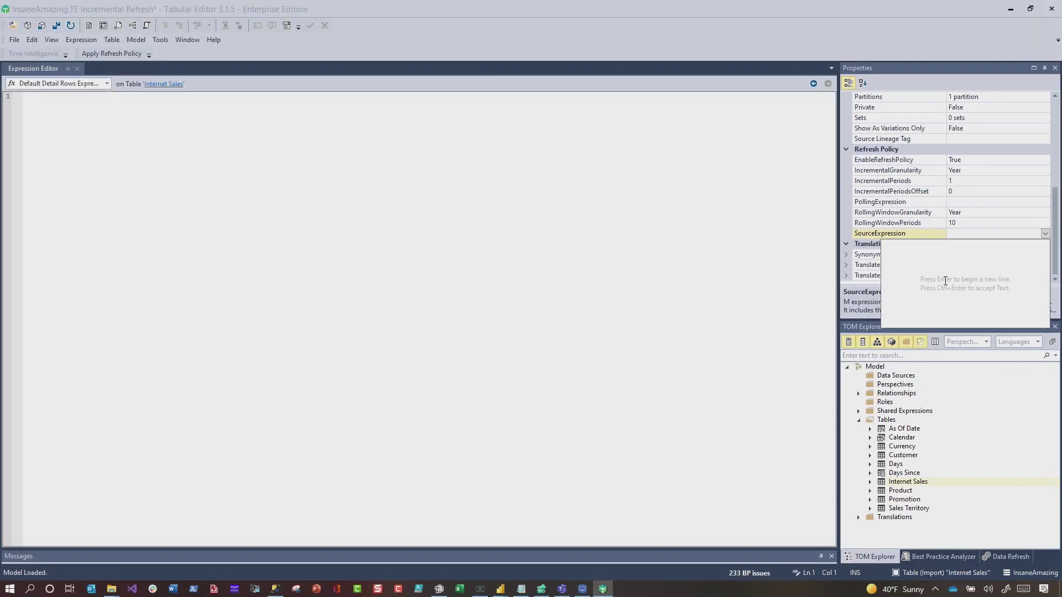
key("ctrl+v")
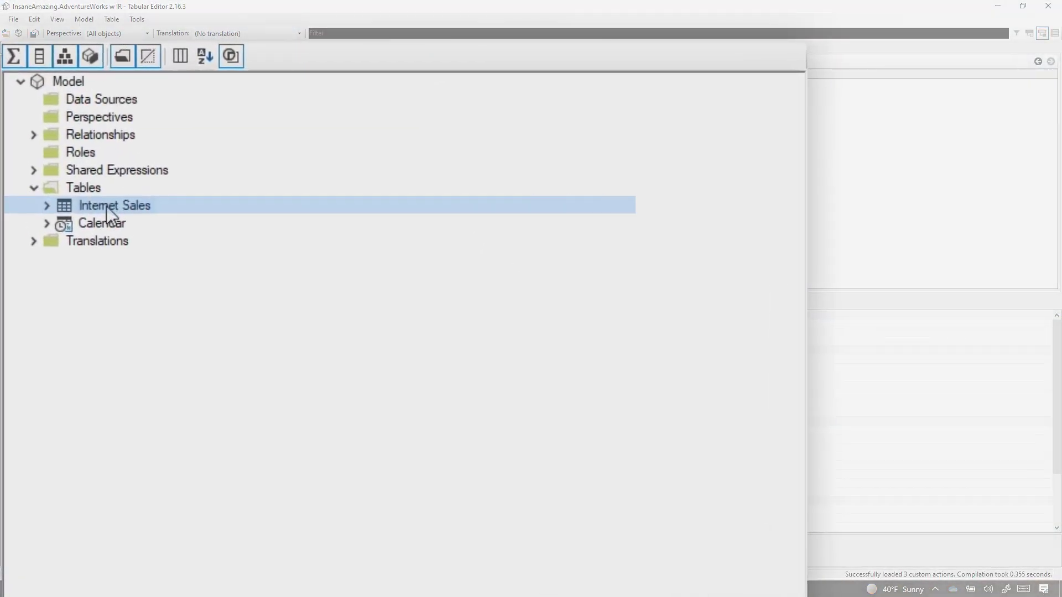
Open the context menu for the Internet Sales table
right_click(113, 195)
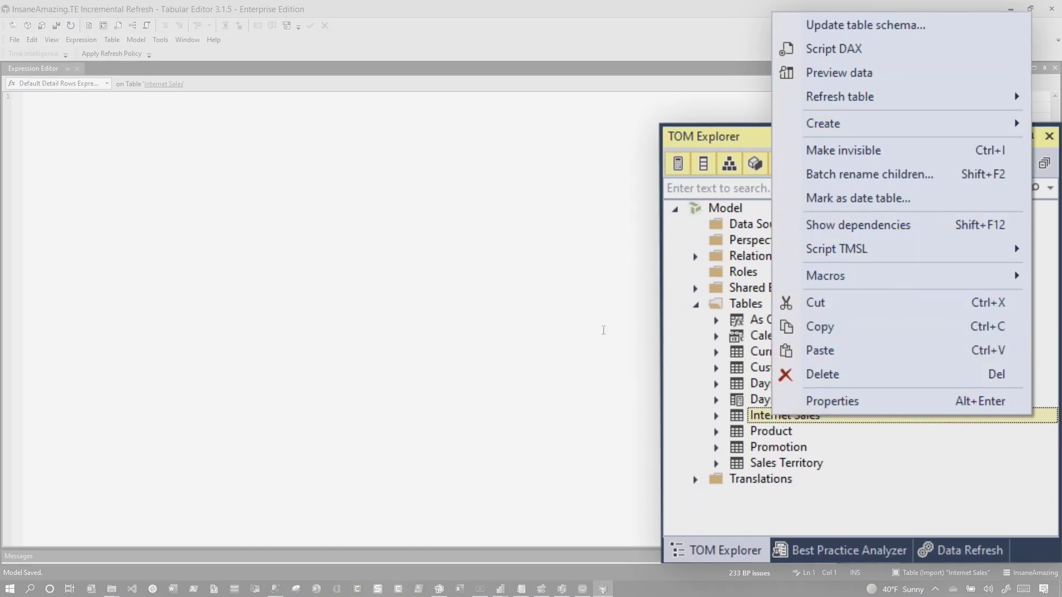
Dismiss the table menu and show the Macros panel from the View menu
left_click(598, 327)
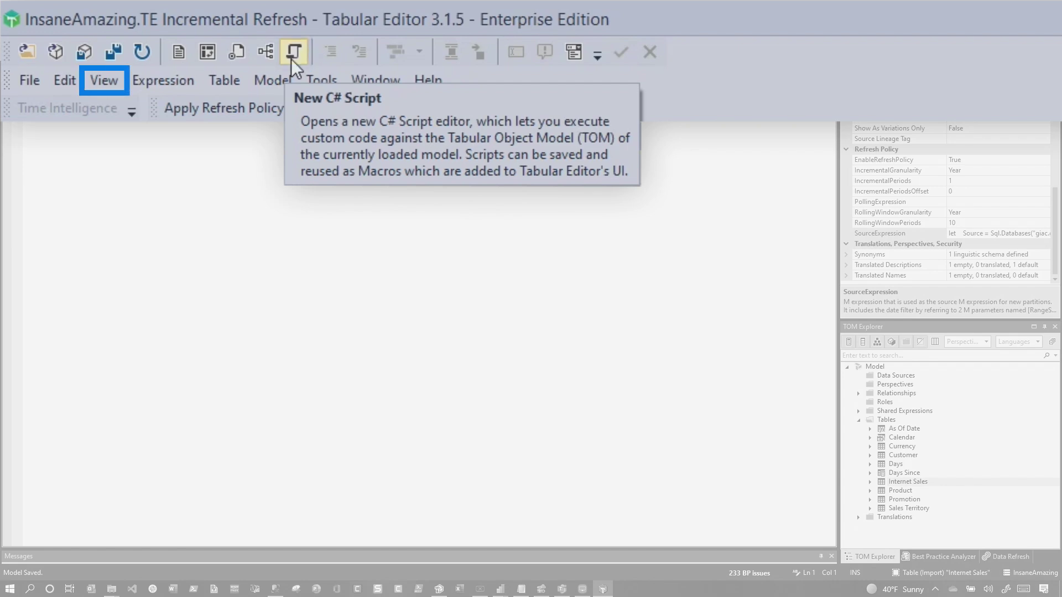
left_click(102, 85)
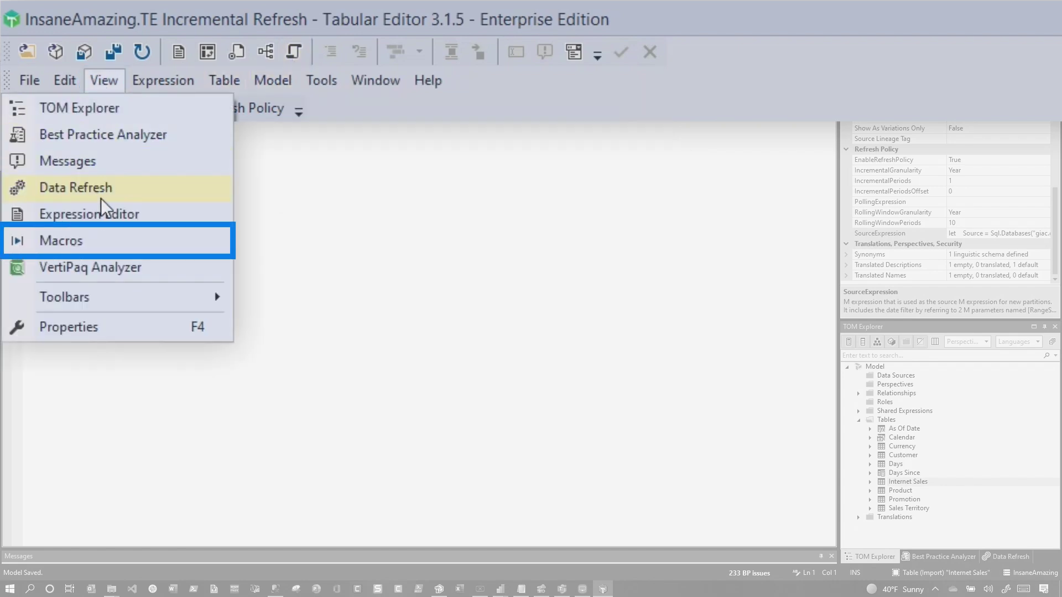
left_click(95, 247)
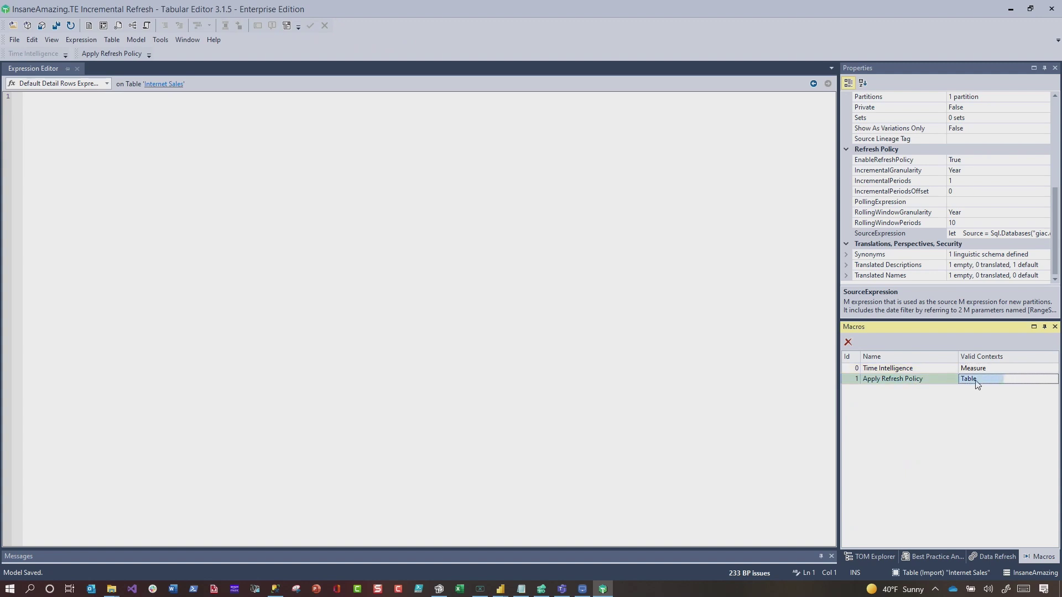
Run the Apply Refresh Policy macro, then reveal Internet Sales' 2011–2021 yearly partitions
double_click(976, 383)
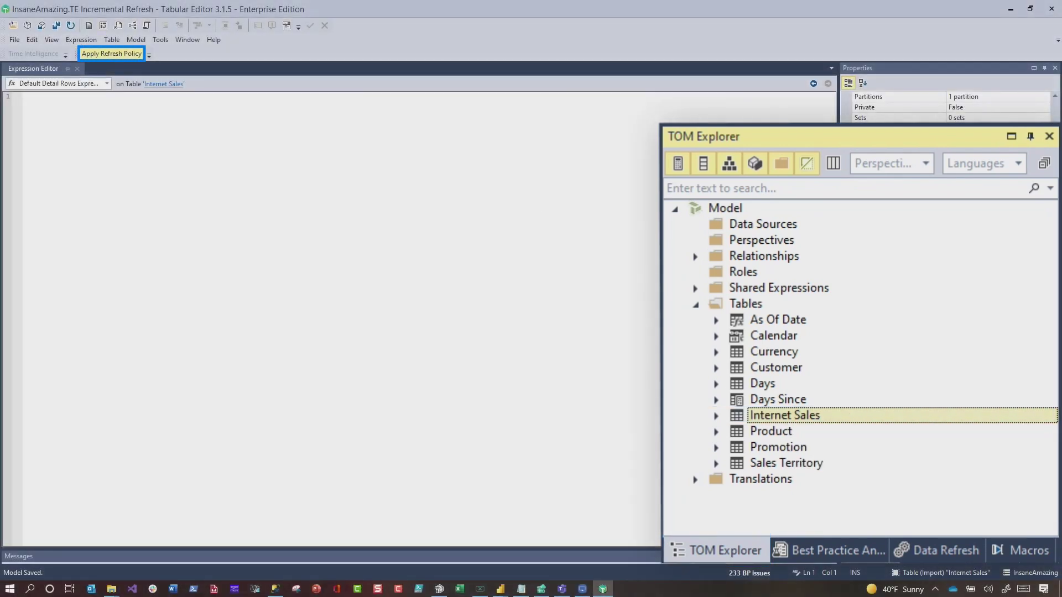
left_click(715, 415)
left_click(737, 256)
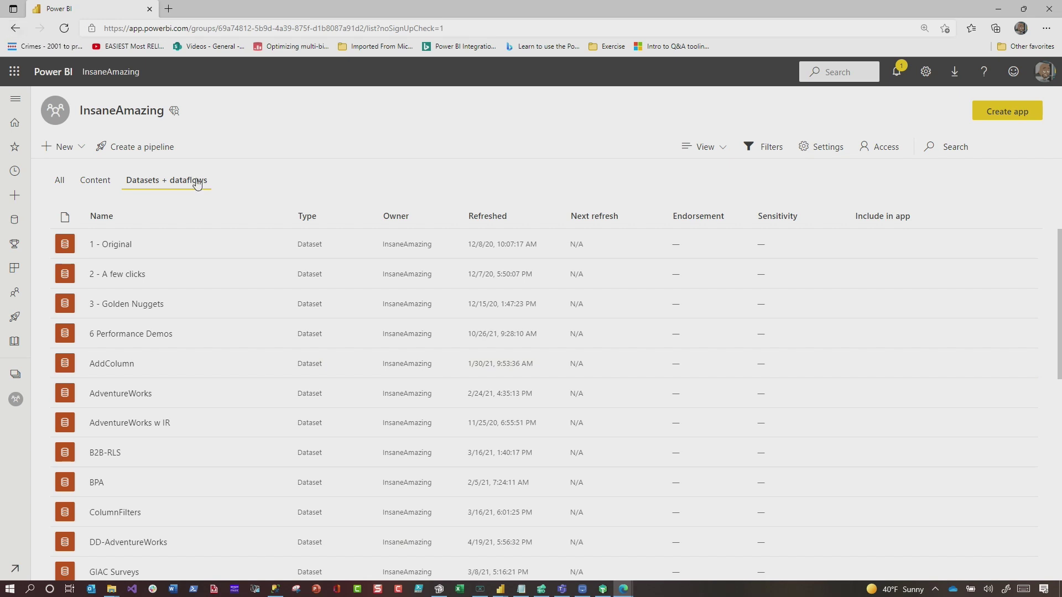
scroll(763, 320, "down", 10)
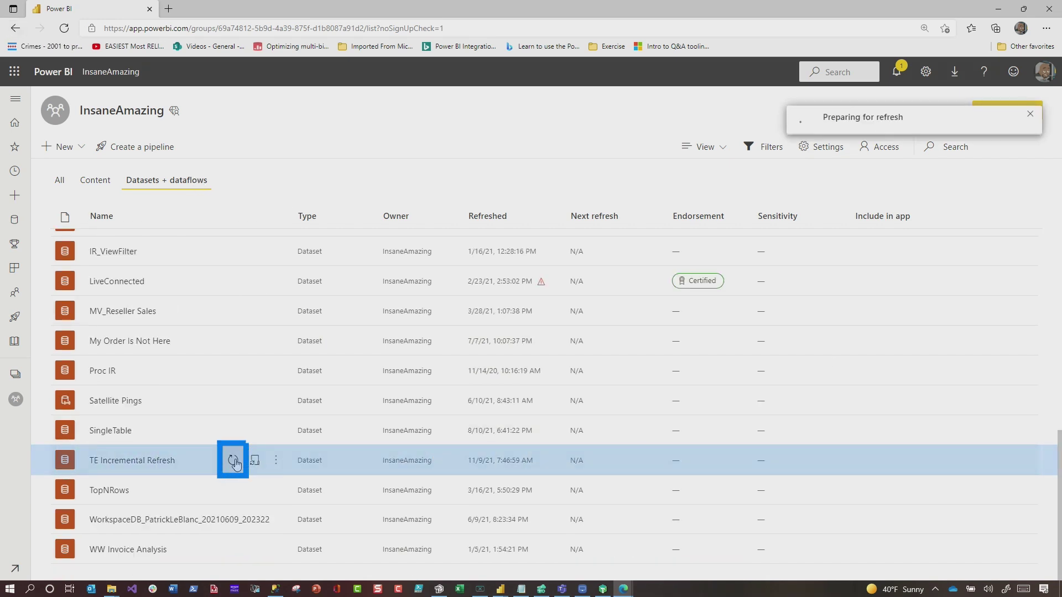
Trigger Refresh now on the TE Incremental Refresh dataset
left_click(274, 589)
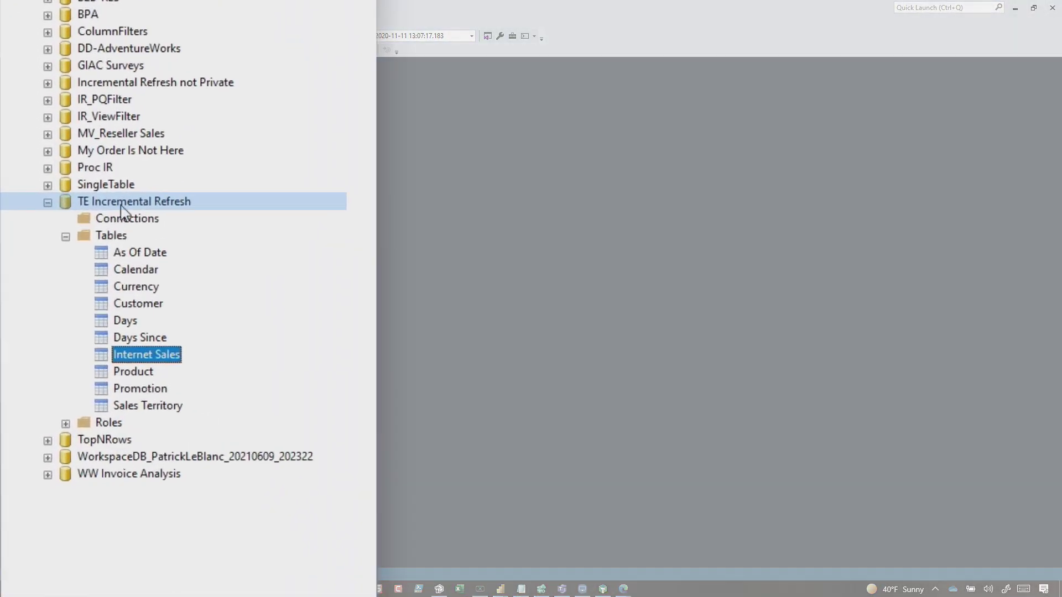
Refresh the TE Incremental Refresh database and list the Internet Sales partitions in SSMS
right_click(86, 280)
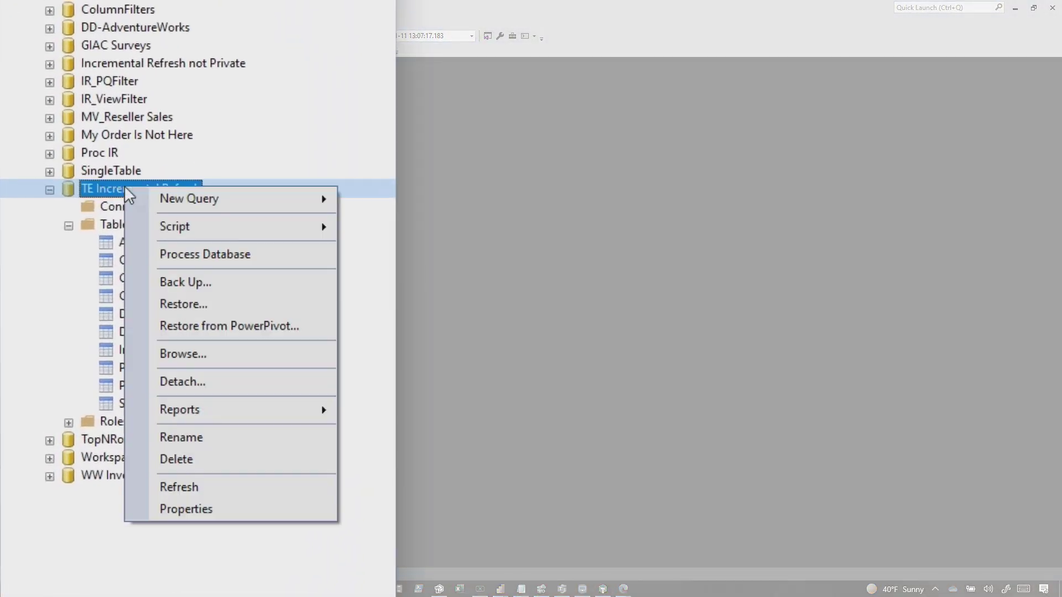
left_click(194, 484)
right_click(163, 359)
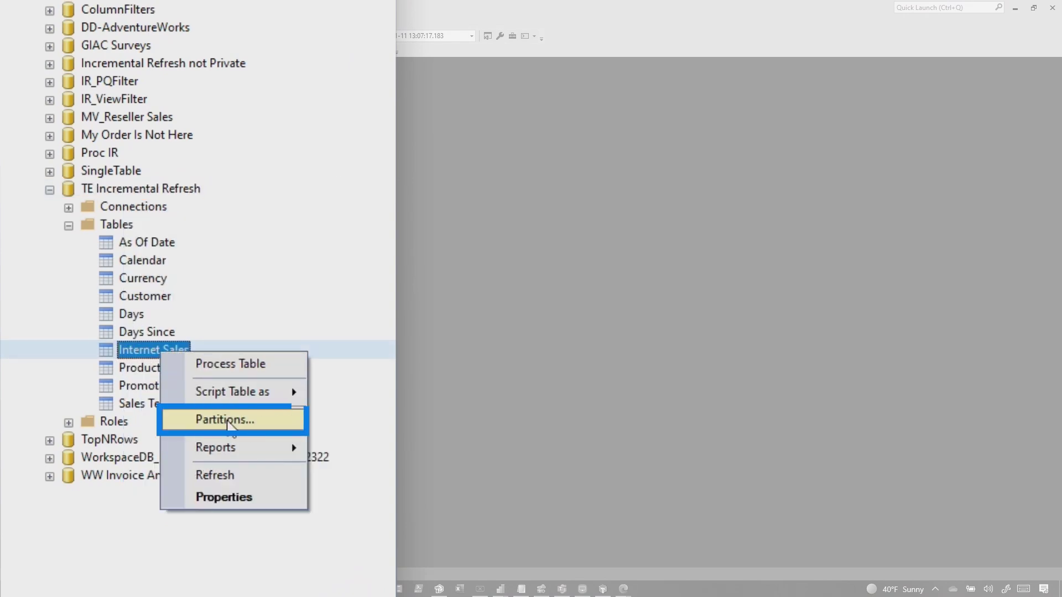
left_click(228, 420)
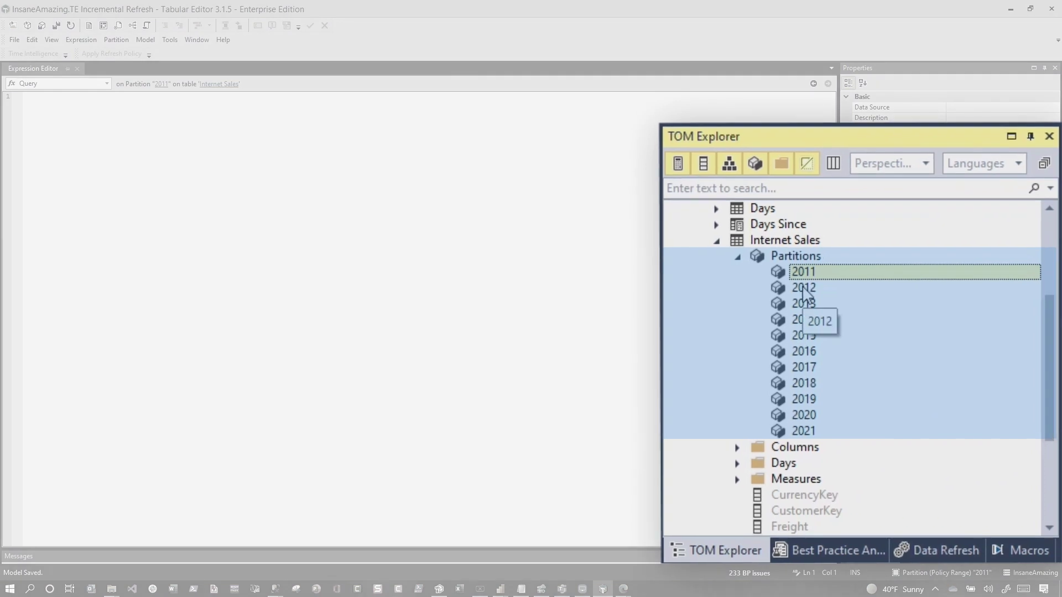
Full-refresh Internet Sales partitions 2011, 2012 and 2013 and watch progress in Data Refresh
left_click(802, 303, "shift")
right_click(798, 303)
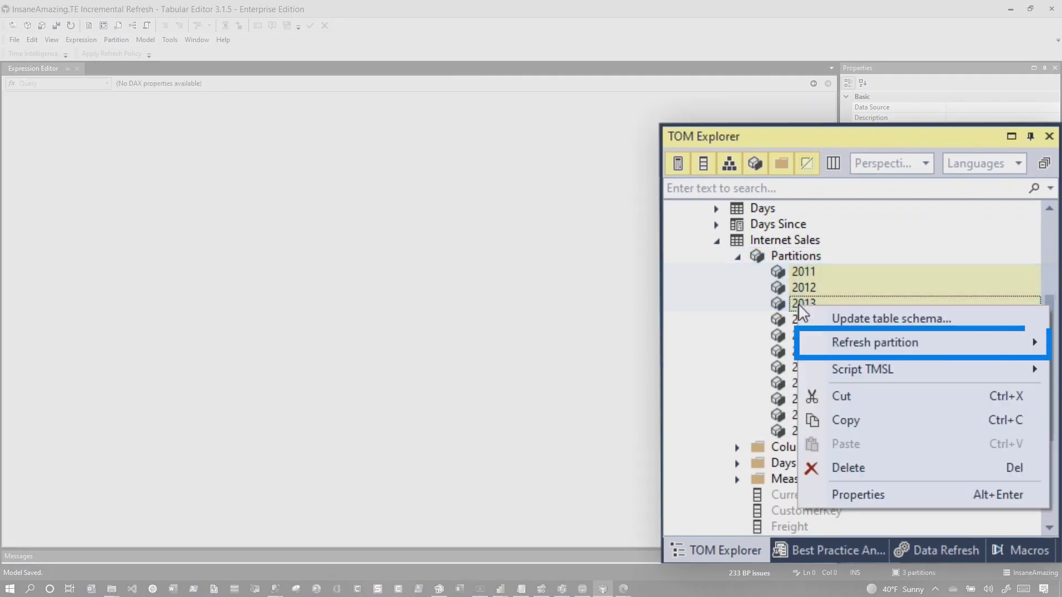
mouse_move(875, 343)
left_click(719, 342)
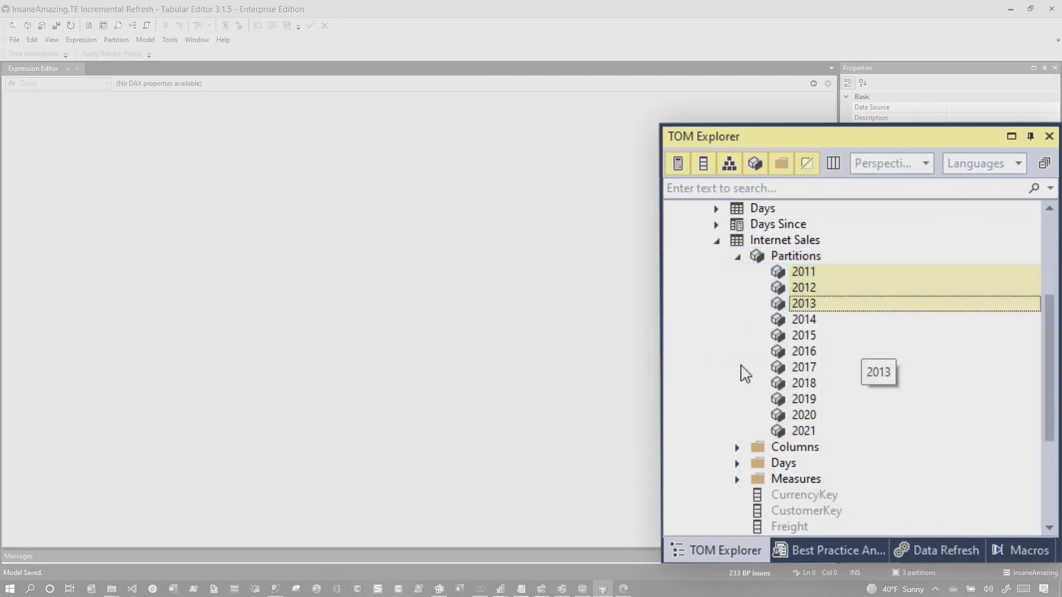
left_click(967, 551)
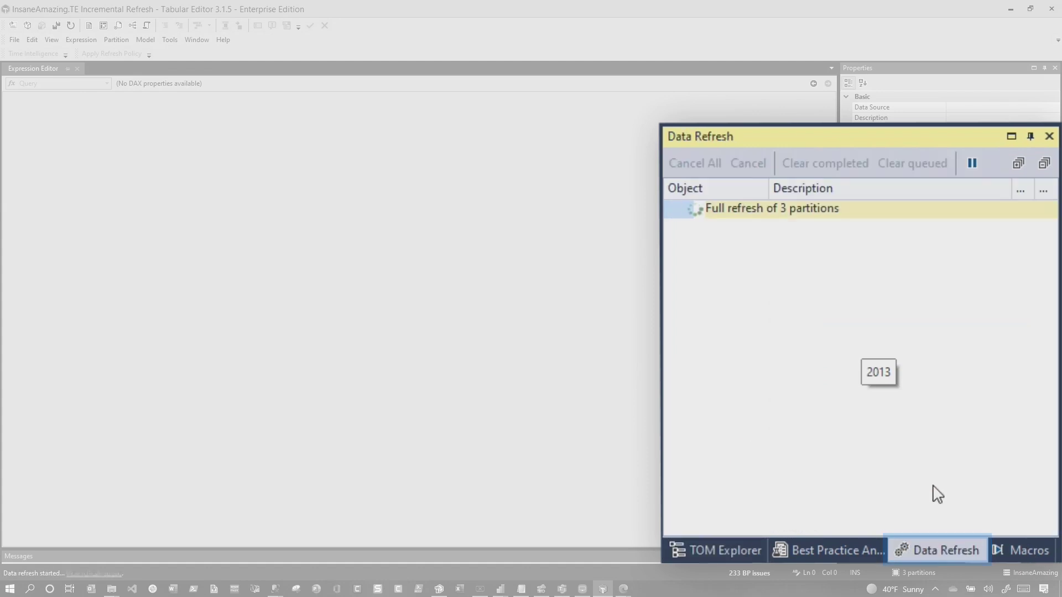